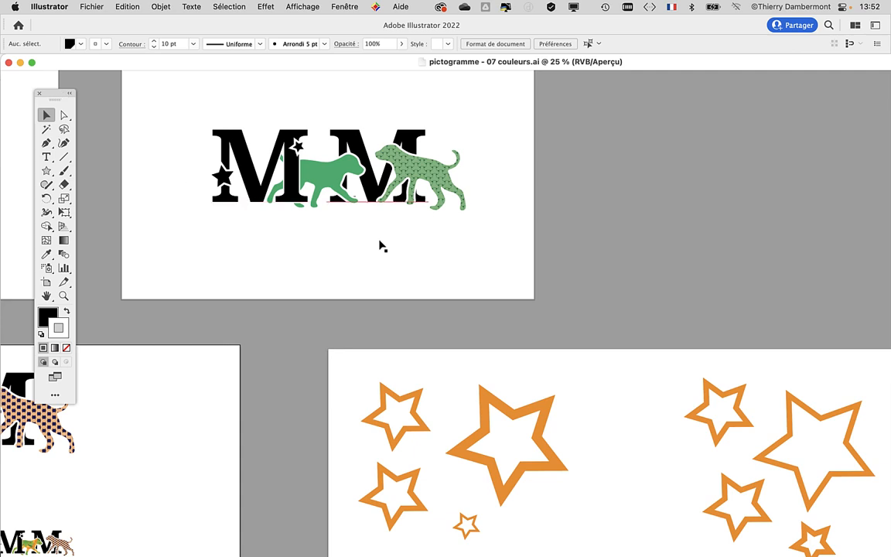
Create a new artboard about 504 × 120 mm beside the artboard with the green dog logo.
scroll(379, 247, down, 1)
scroll(380, 247, down, 1)
drag(418, 182, 462, 166)
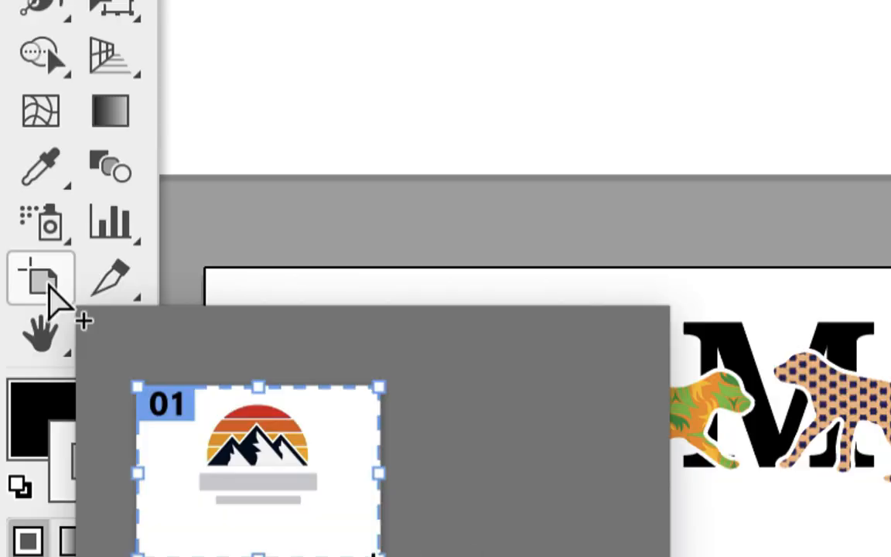
click(49, 286)
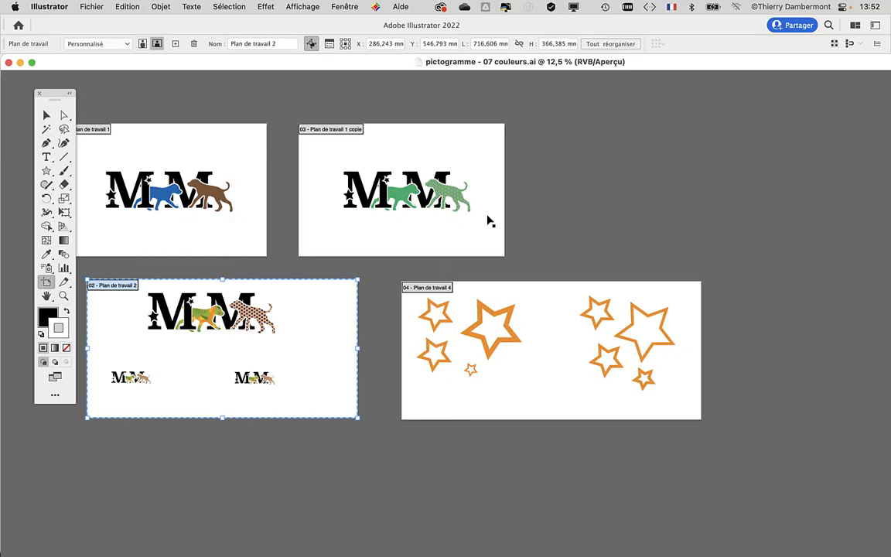
drag(539, 163, 730, 207)
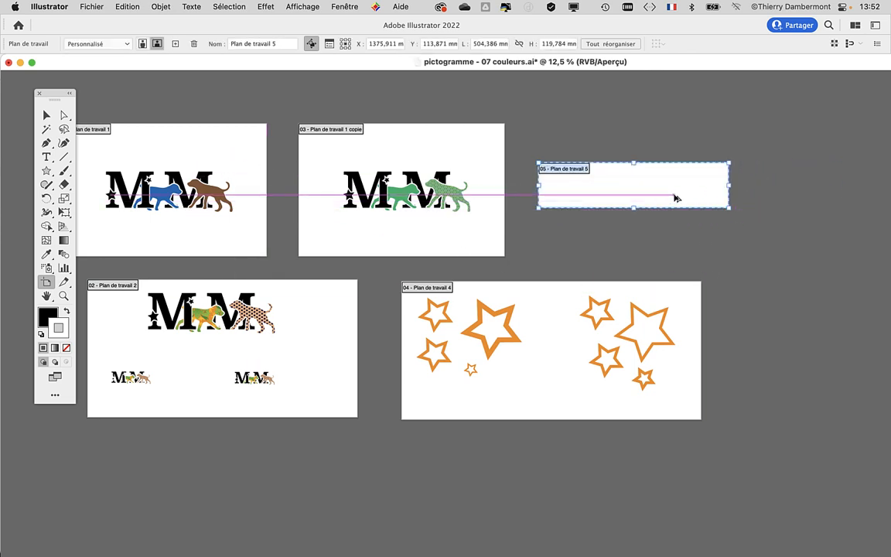
scroll(675, 195, up, 2)
drag(567, 282, 446, 294)
scroll(443, 178, up, 1)
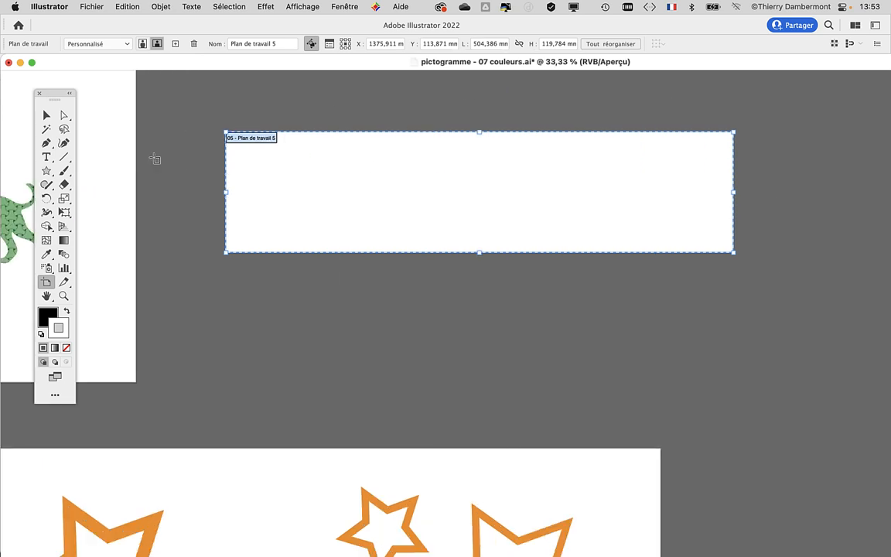
Draw a long thin black rectangle across the new artboard and set its stroke to none.
drag(56, 93, 148, 95)
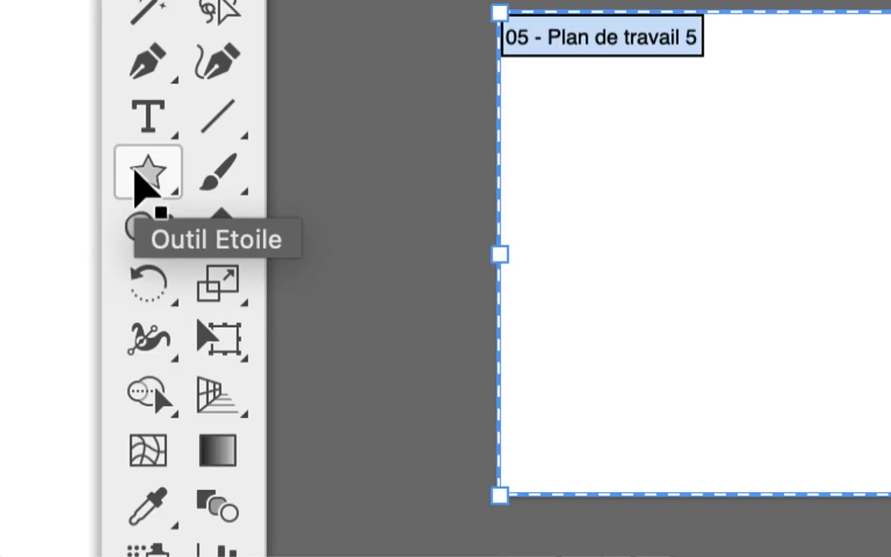
drag(135, 173, 161, 177)
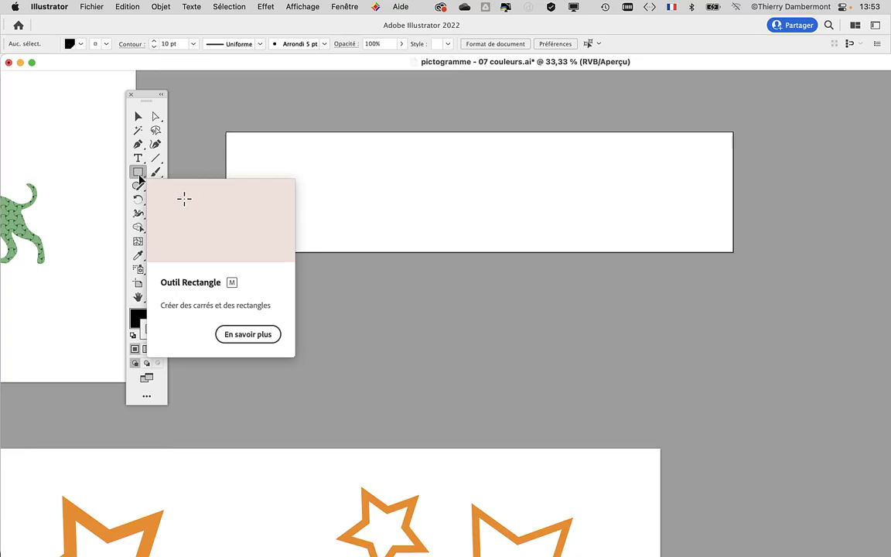
drag(281, 159, 684, 201)
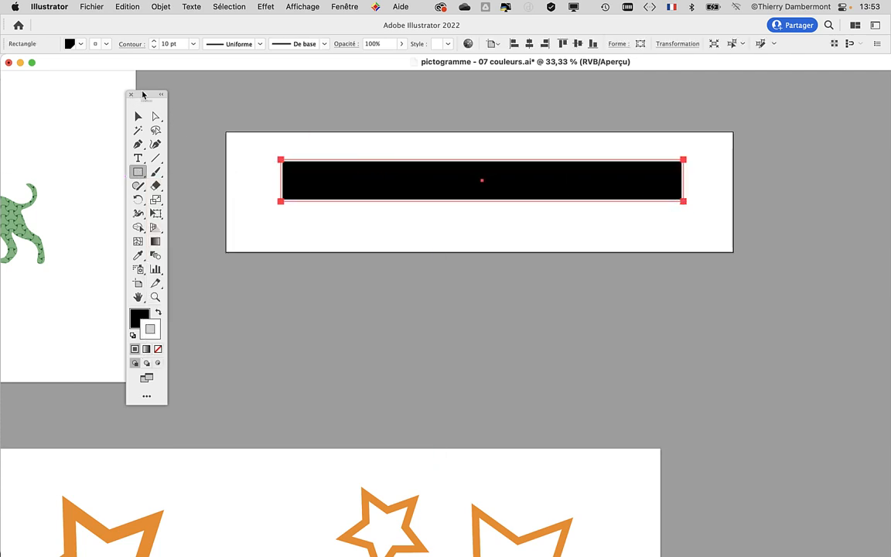
drag(143, 94, 154, 90)
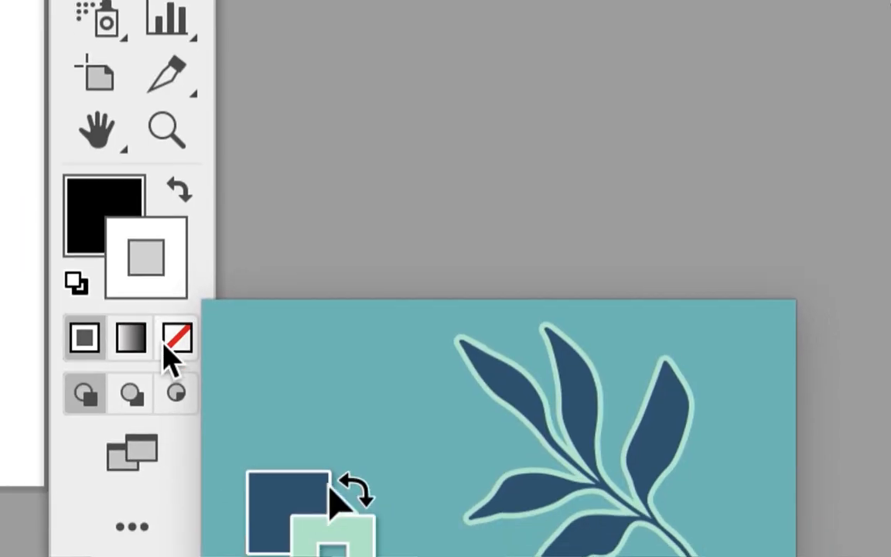
click(168, 345)
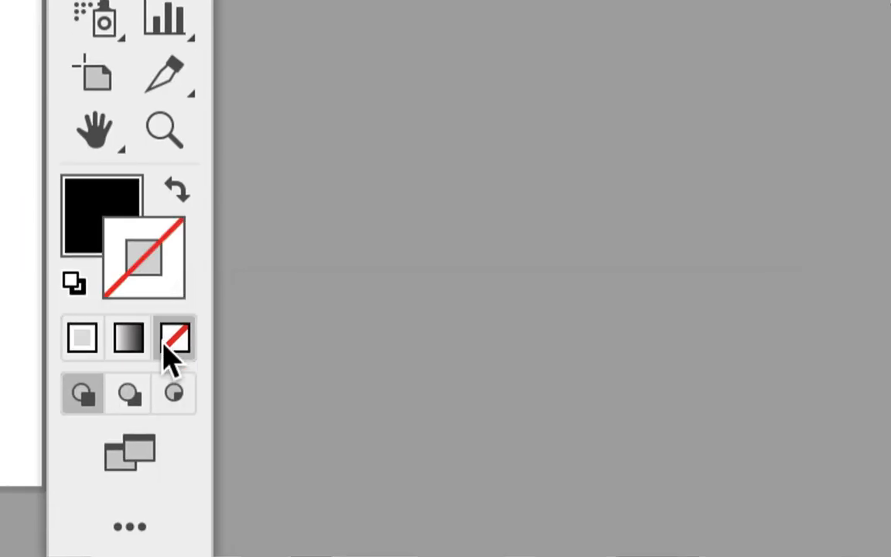
click(93, 236)
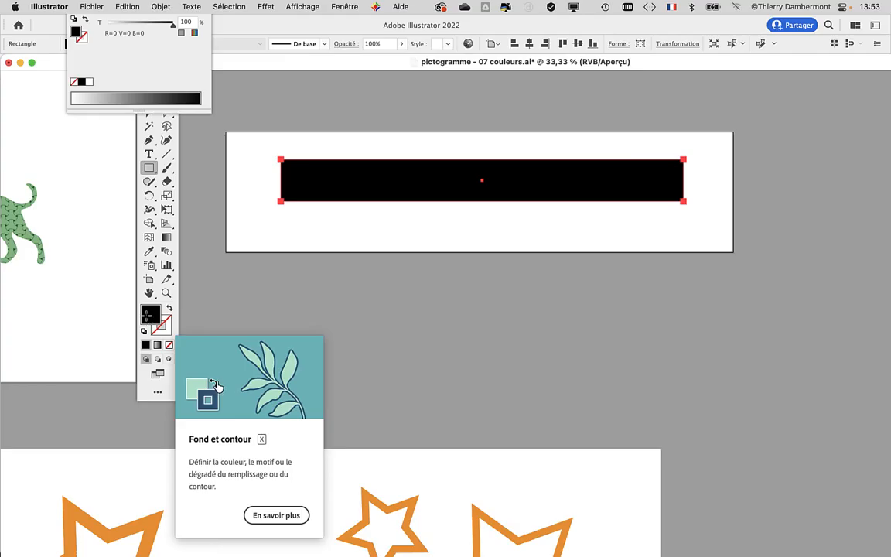
Show the Nuancier swatches and enlarge their panel, keeping black as the rectangle's fill.
click(348, 7)
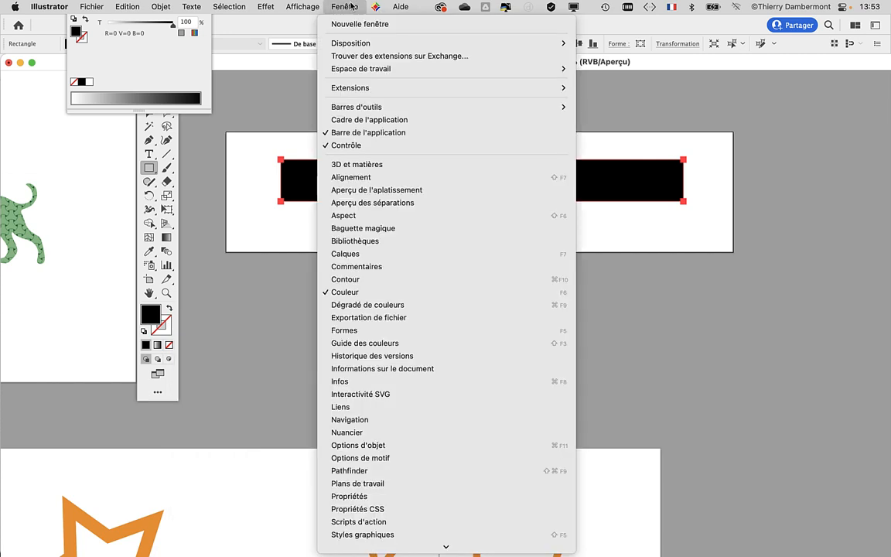
click(345, 433)
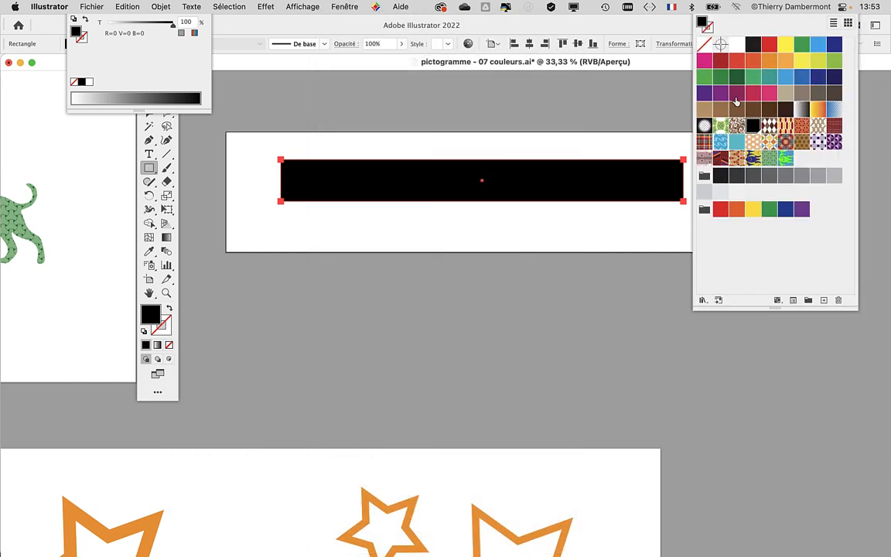
click(734, 7)
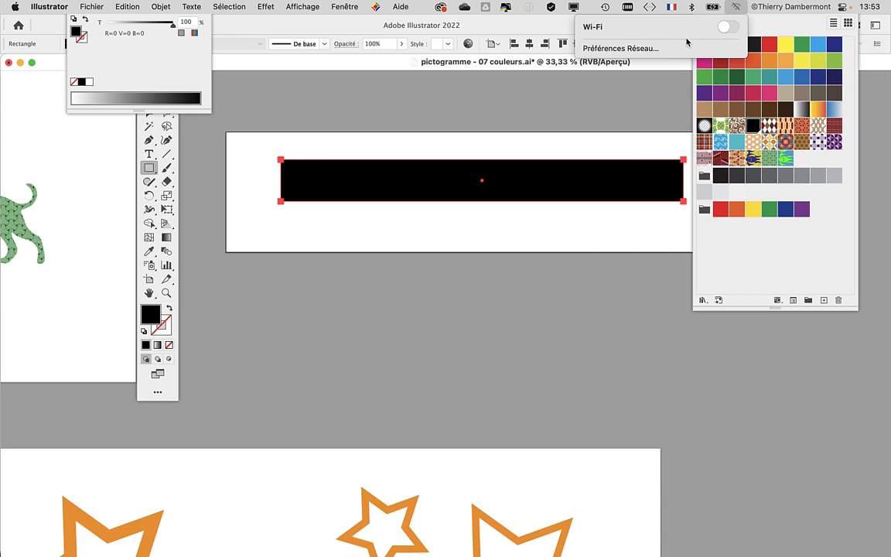
click(324, 64)
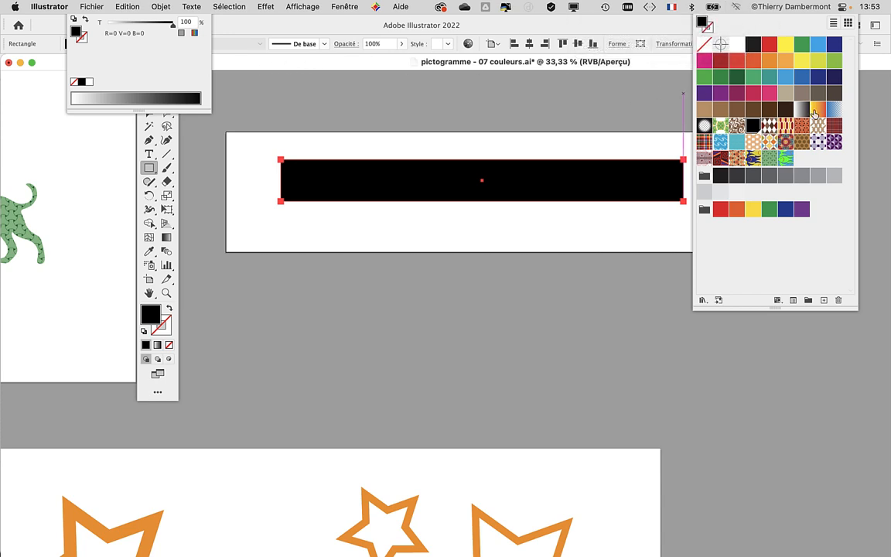
drag(857, 311, 816, 287)
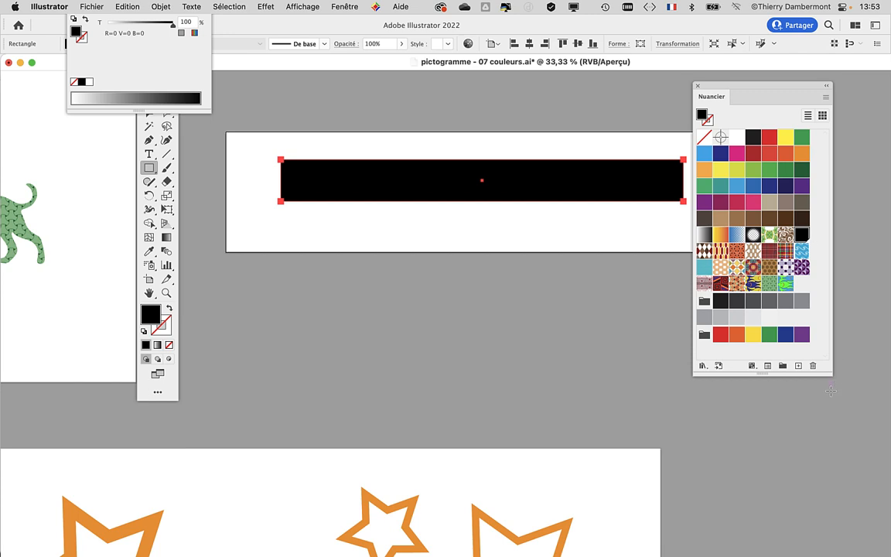
drag(830, 372, 882, 370)
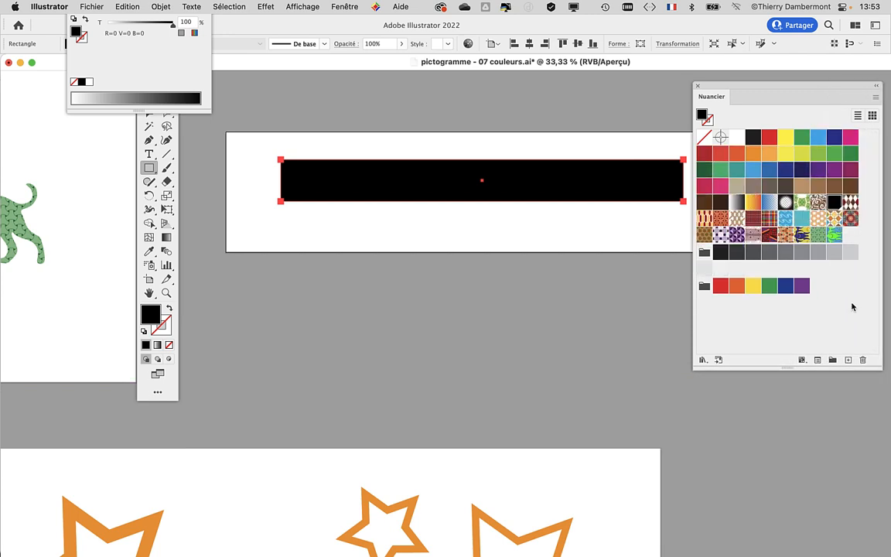
click(755, 138)
click(834, 202)
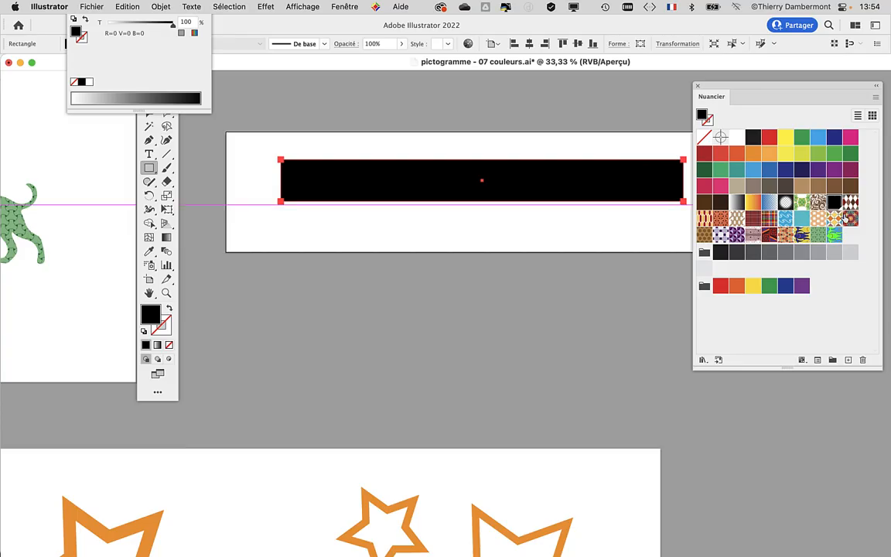
Close the Couleur panel and delete the black rectangle from the new artboard.
drag(643, 262, 531, 269)
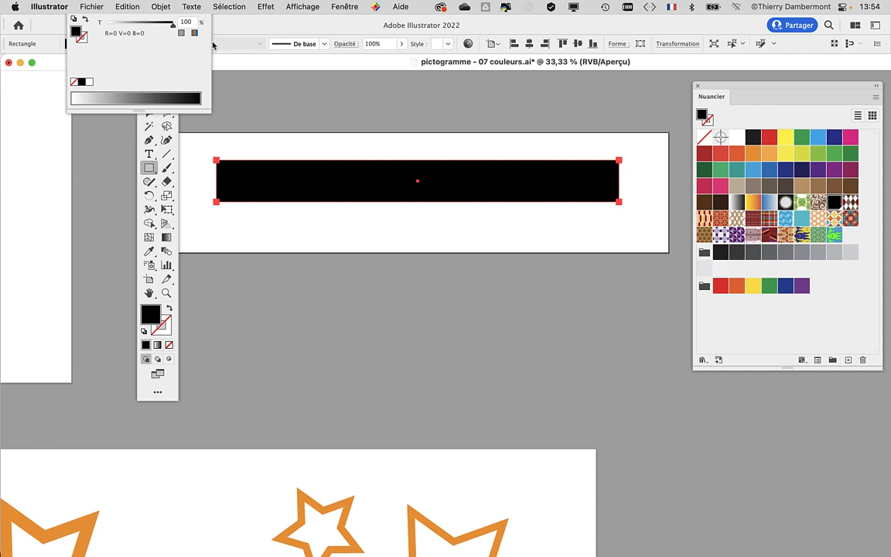
drag(211, 43, 162, 55)
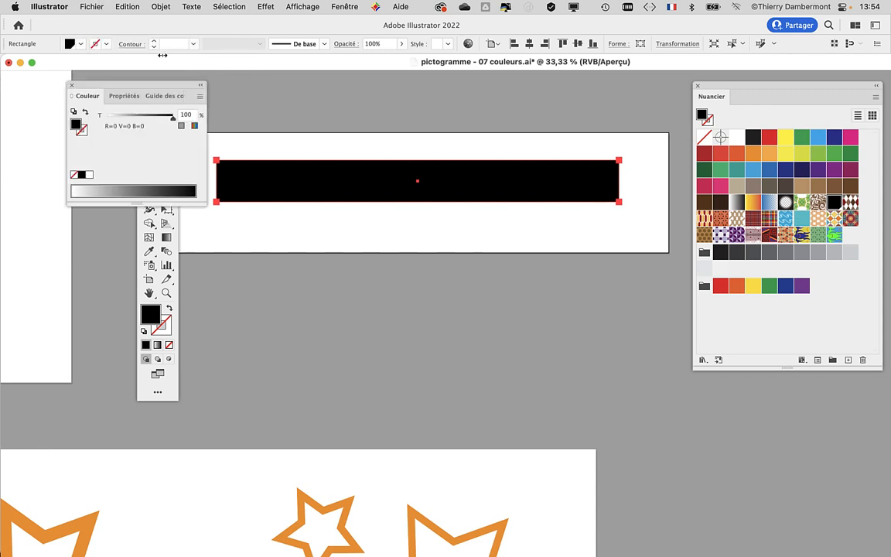
click(71, 85)
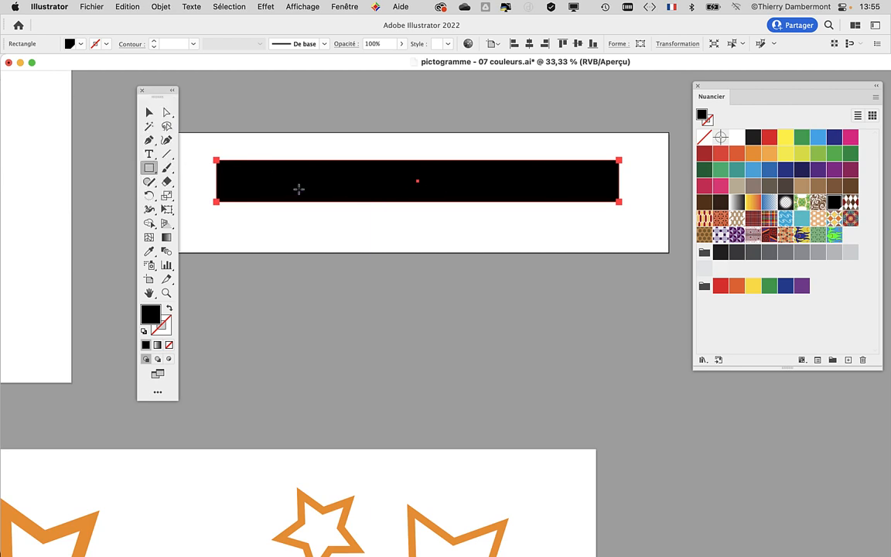
key(Delete)
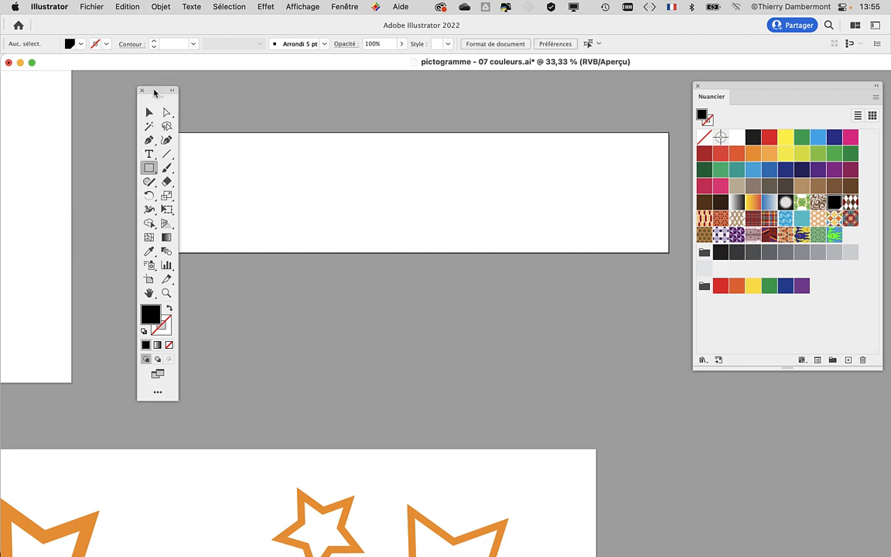
Show the Calques panel and enlarge it so the full layer list fits in the workspace.
drag(140, 89, 35, 89)
click(345, 7)
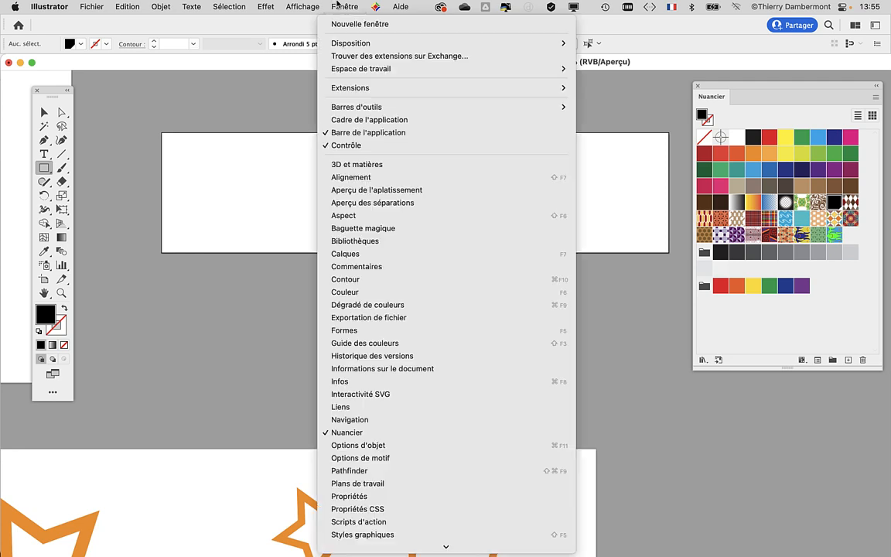
click(376, 256)
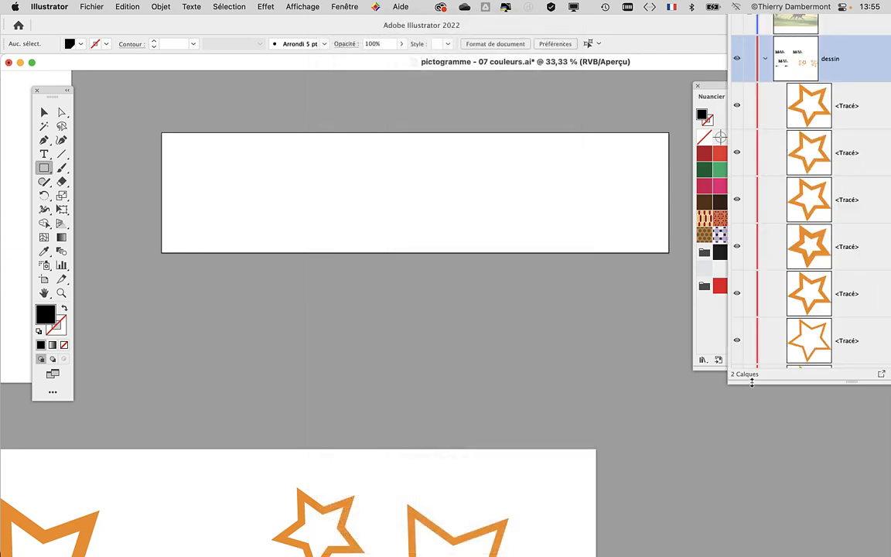
drag(752, 383, 750, 455)
drag(740, 60, 535, 32)
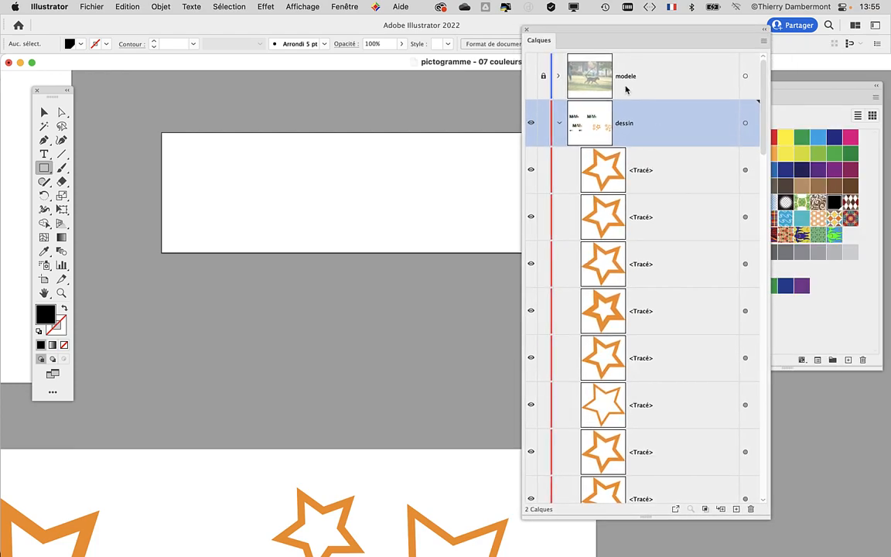
Collapse the dessin layer, shrink the layer list panel and make dessin the active layer.
click(639, 85)
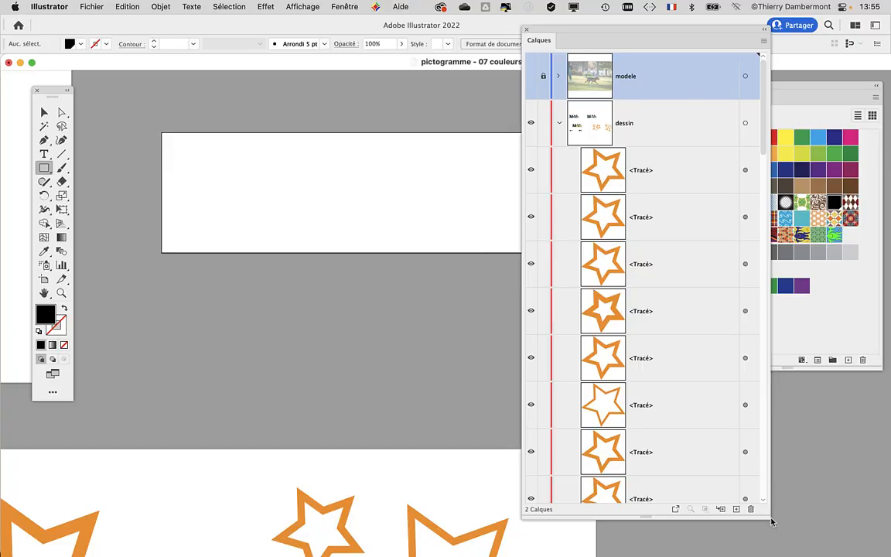
click(559, 124)
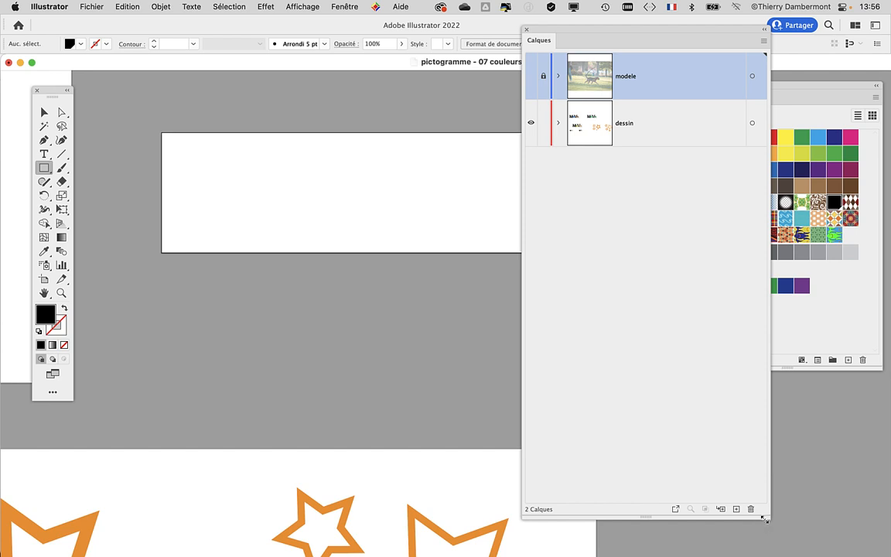
drag(769, 517, 731, 271)
drag(571, 31, 477, 325)
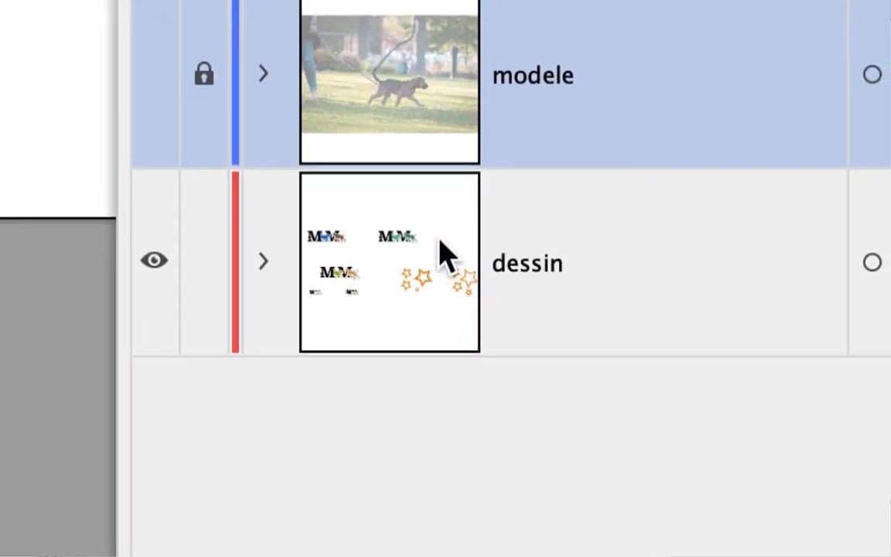
click(447, 255)
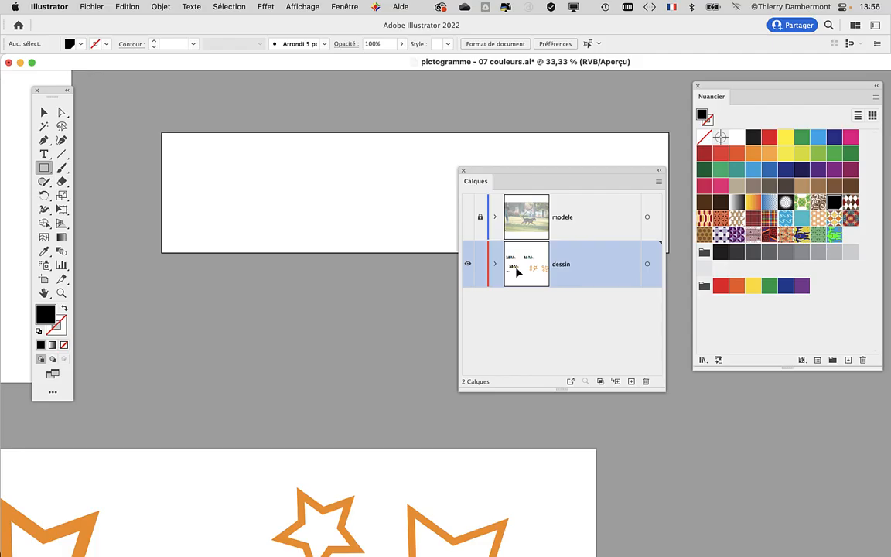
drag(533, 175, 213, 343)
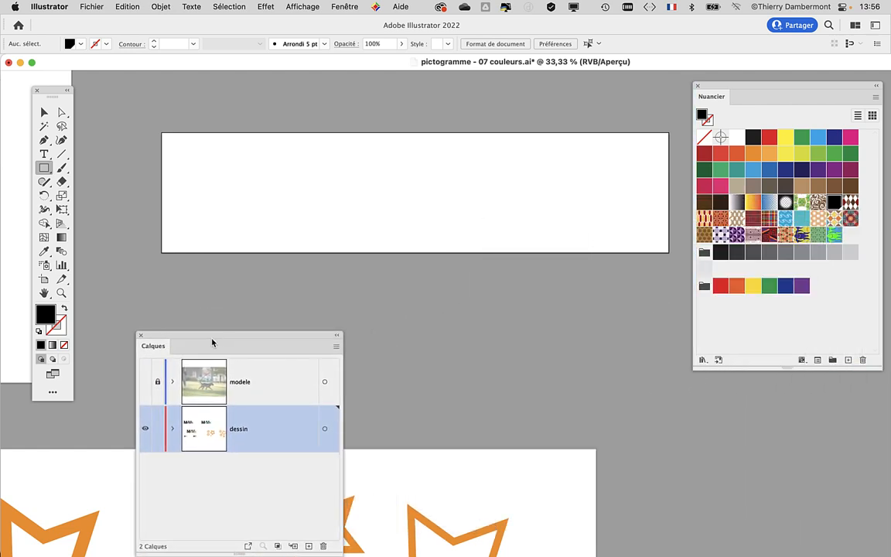
Add a new layer above the dessin layer and lock dessin.
scroll(340, 283, right, 3)
scroll(340, 283, down, 1)
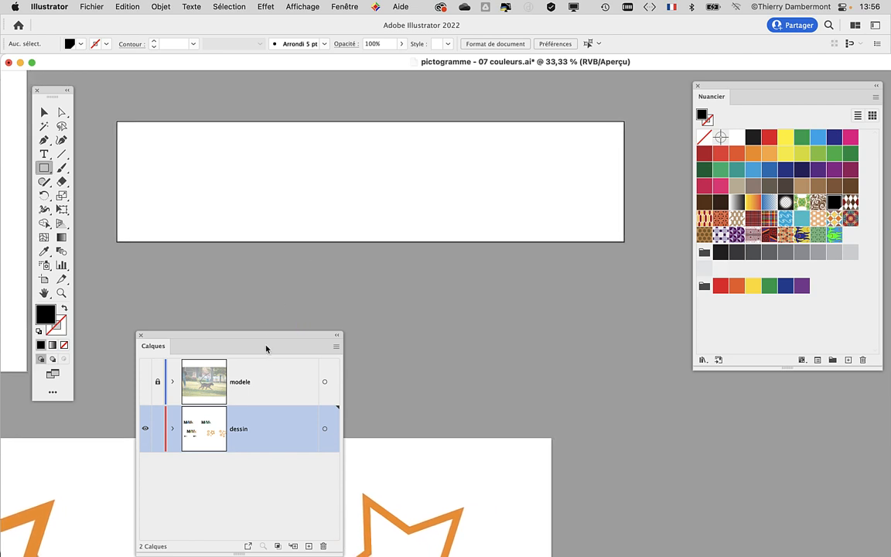
drag(270, 338, 456, 175)
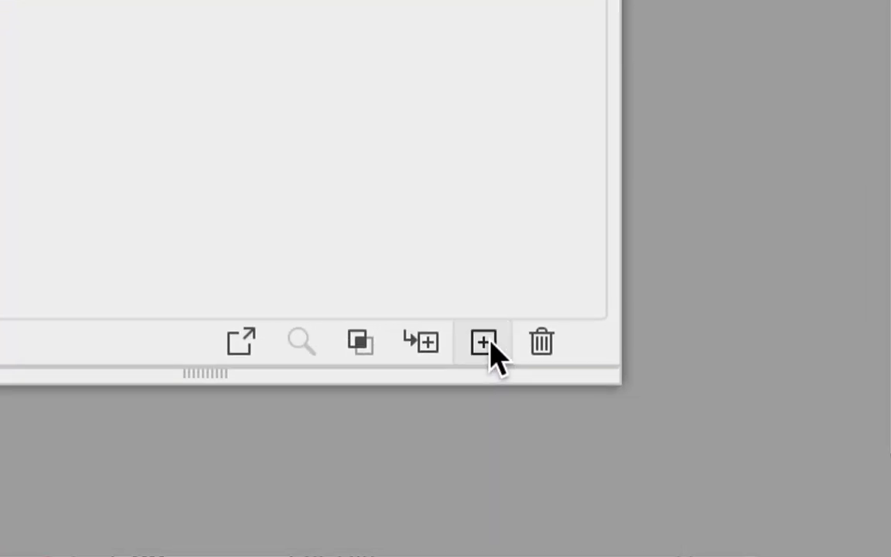
click(485, 343)
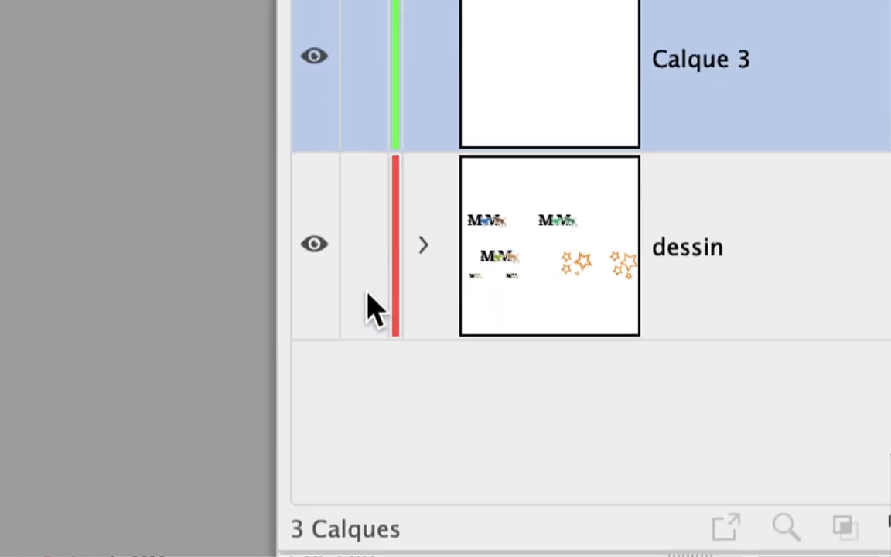
click(367, 437)
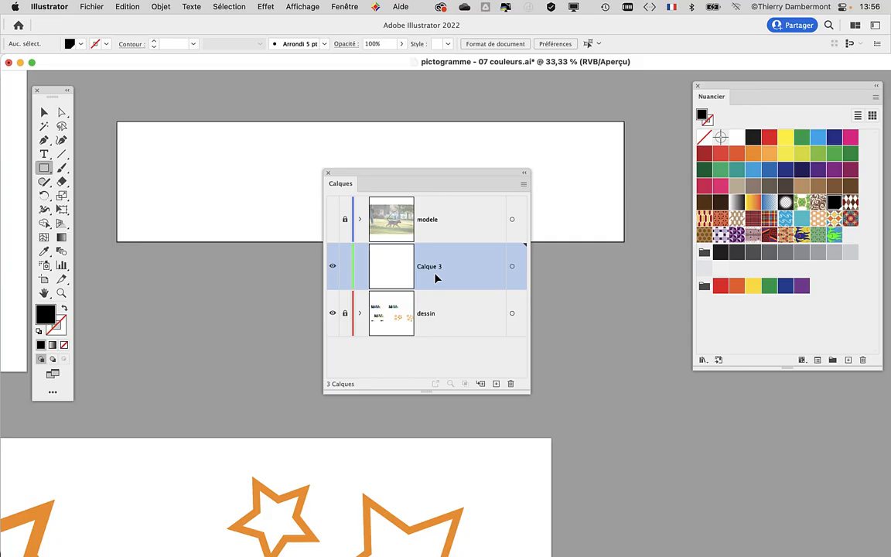
Draw a long thin black rectangle without stroke on the Calque 3 layer, across the empty new artboard.
drag(393, 175, 534, 291)
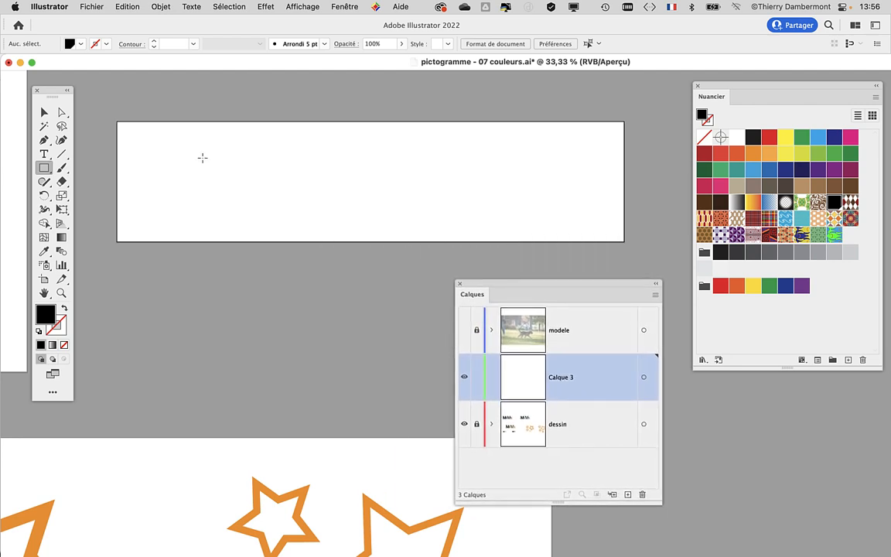
mouse_move(171, 153)
mouse_down()
mouse_move(617, 213)
mouse_move(568, 197)
mouse_up()
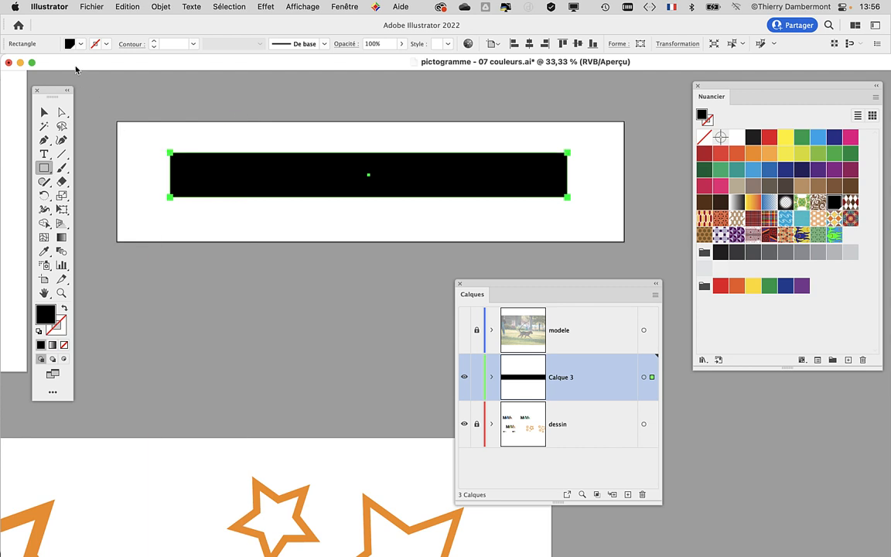
Apply the Arrondis effect to the black rectangle with a corner radius of 15 mm.
click(263, 6)
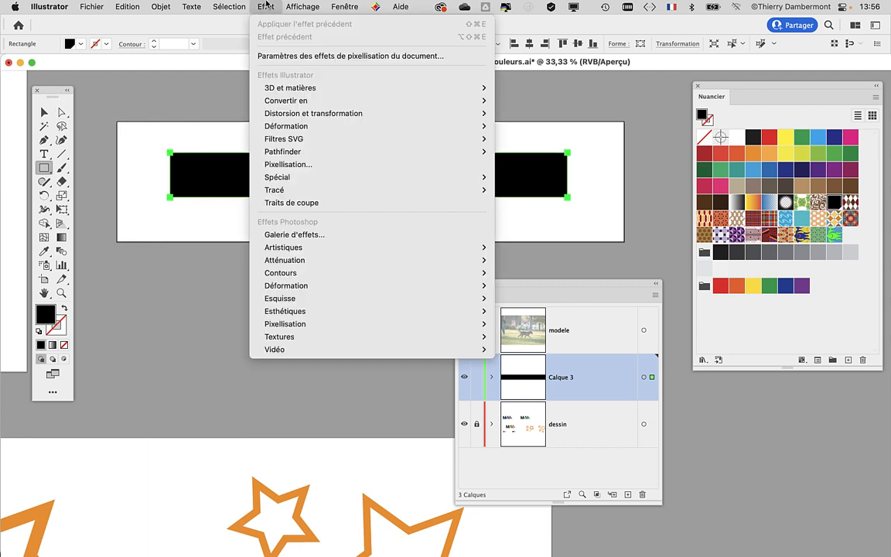
mouse_move(464, 178)
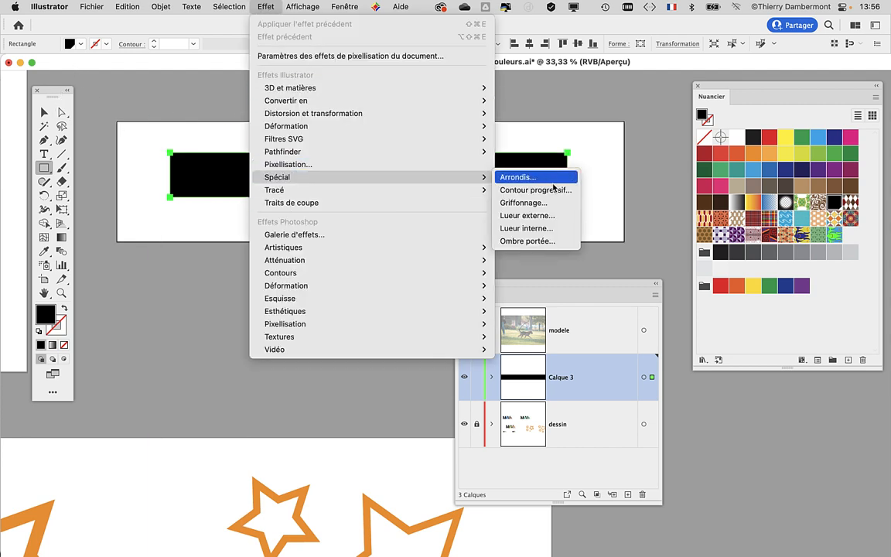
click(553, 181)
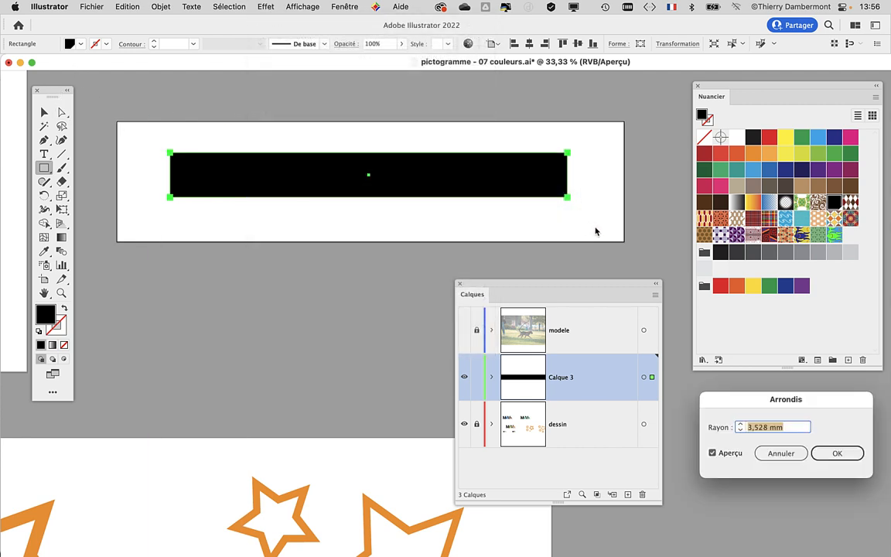
text(20 mm)
click(740, 431)
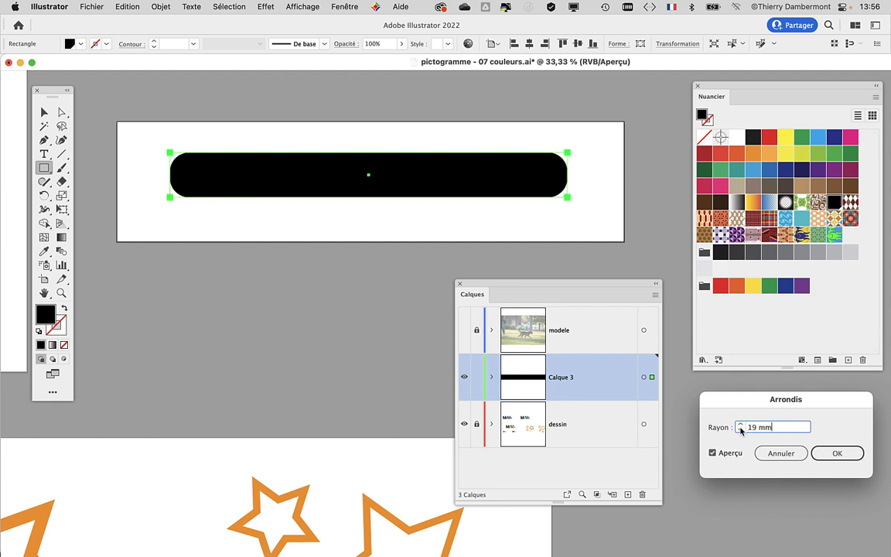
click(740, 431)
click(741, 431)
click(740, 431)
click(740, 431)
click(833, 453)
Deselect the rounded black bar and reselect it with the Selection tool.
click(44, 112)
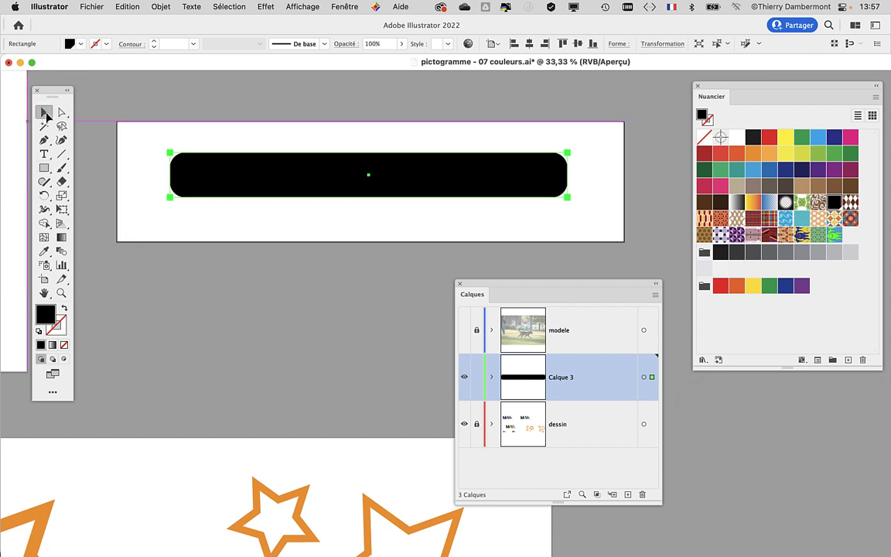
click(253, 380)
click(305, 193)
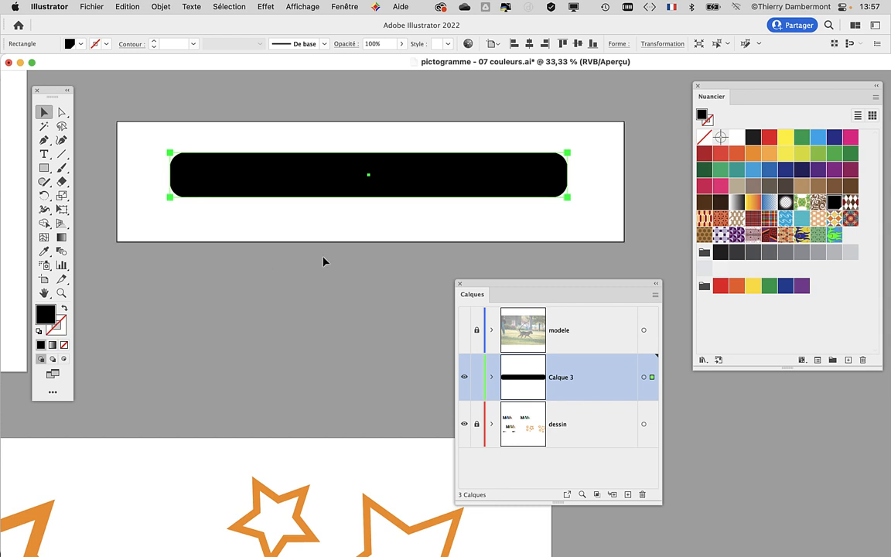
Show the Aspect panel for the rounded bar just below it, with the Calques panel moved aside.
drag(498, 283, 208, 275)
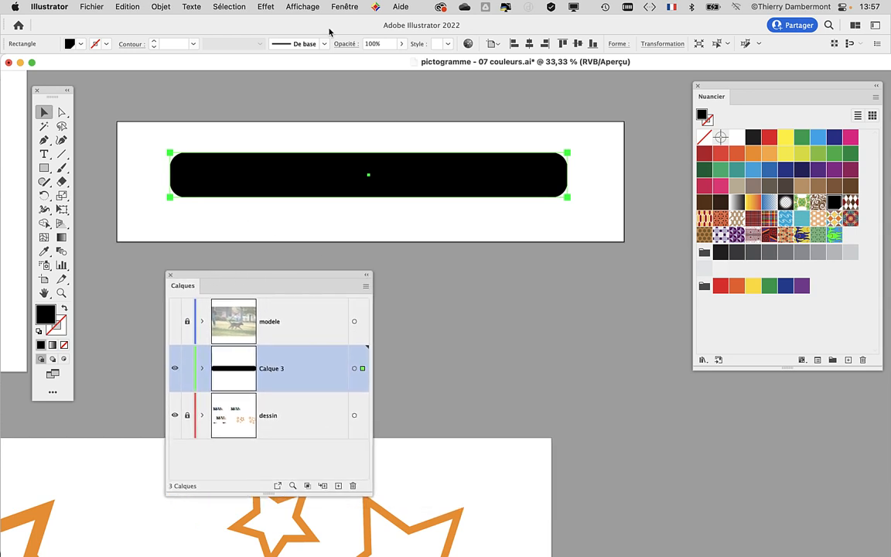
click(344, 6)
click(343, 215)
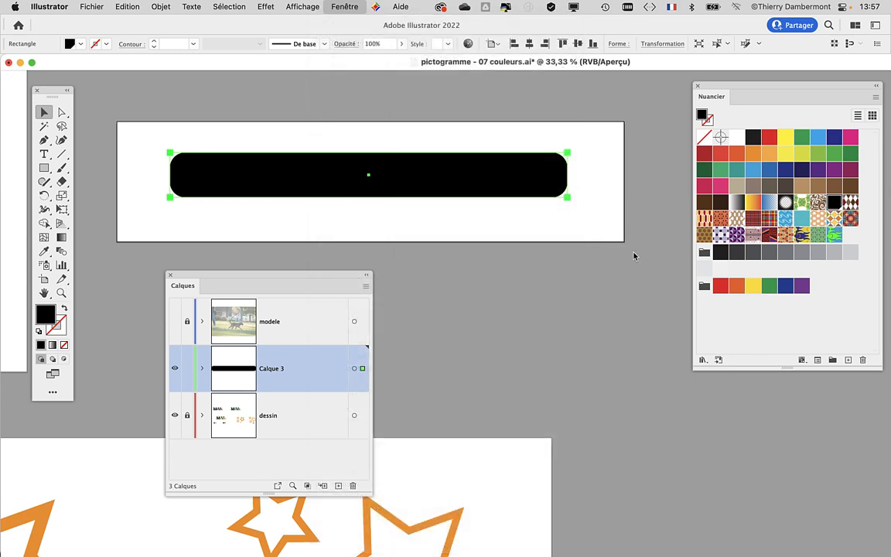
drag(239, 118, 531, 218)
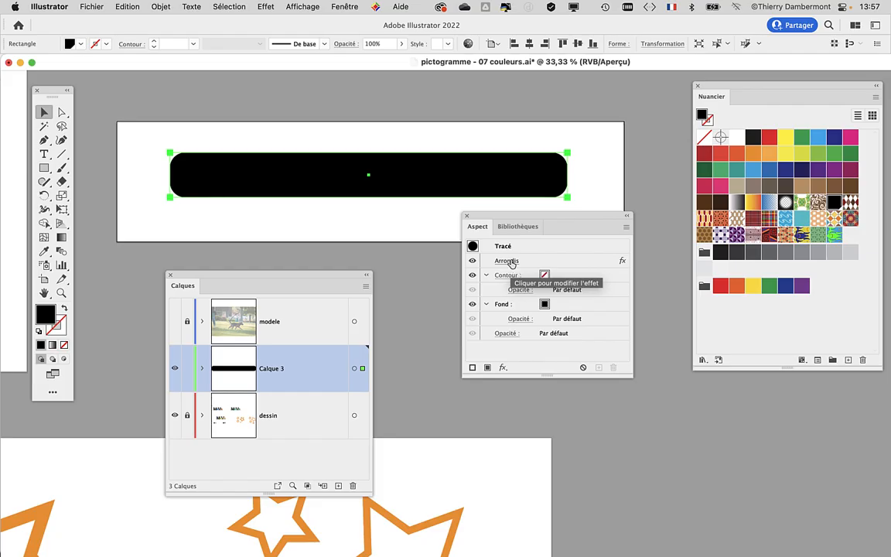
Edit the bar's existing Arrondis effect and reduce its radius slightly.
click(512, 264)
drag(672, 368, 315, 240)
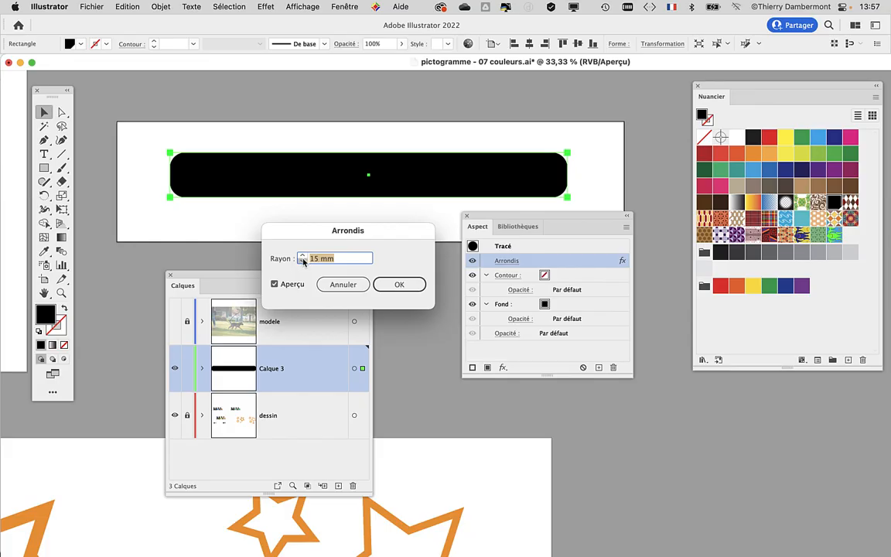
click(303, 261)
click(303, 261)
click(381, 284)
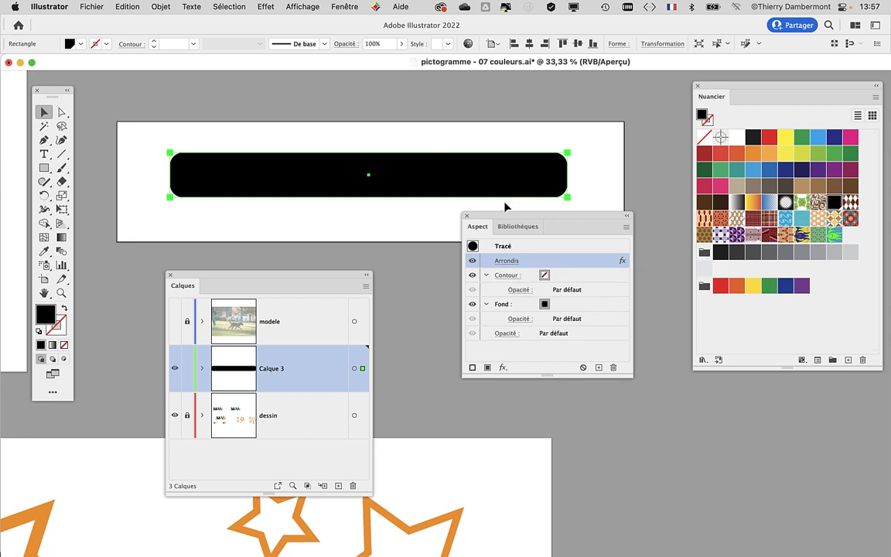
Make the rounded bar shorter and slightly taller with Free Transform, and reposition it on the artboard.
drag(514, 218, 537, 236)
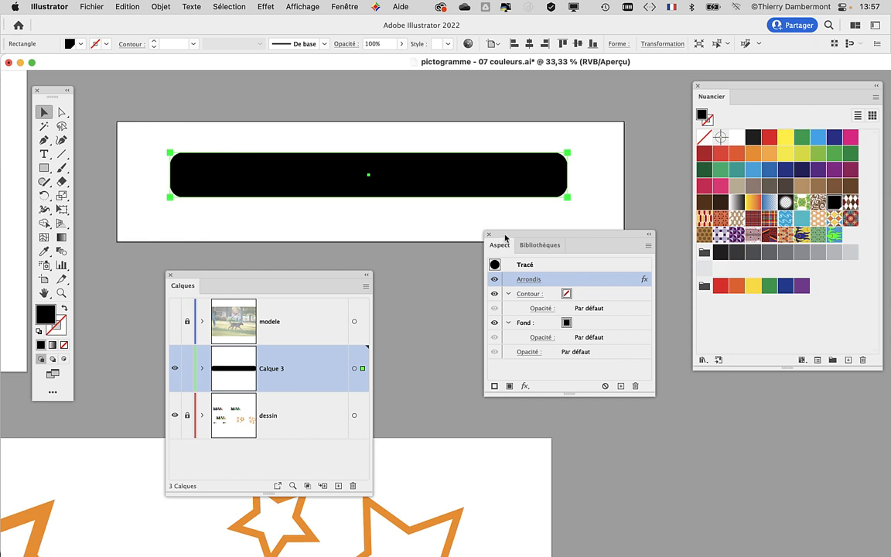
drag(489, 232, 457, 223)
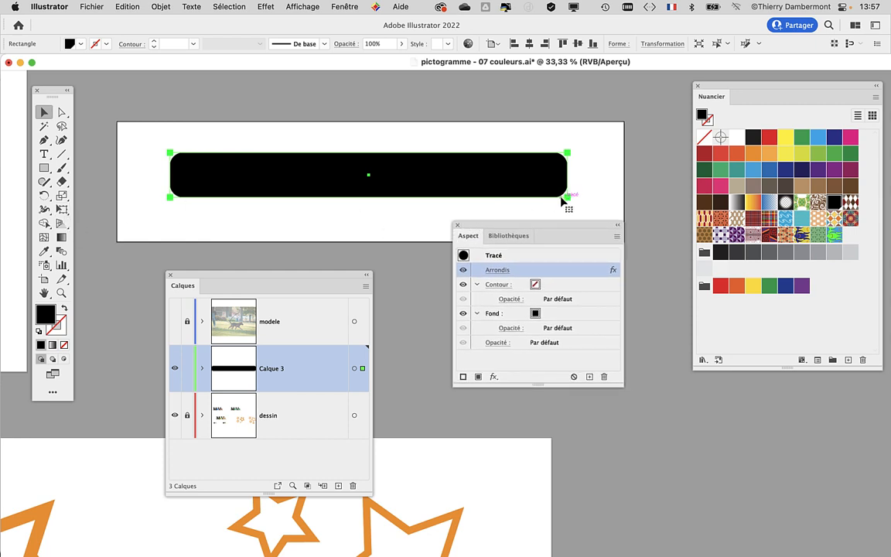
drag(569, 199, 603, 202)
click(63, 209)
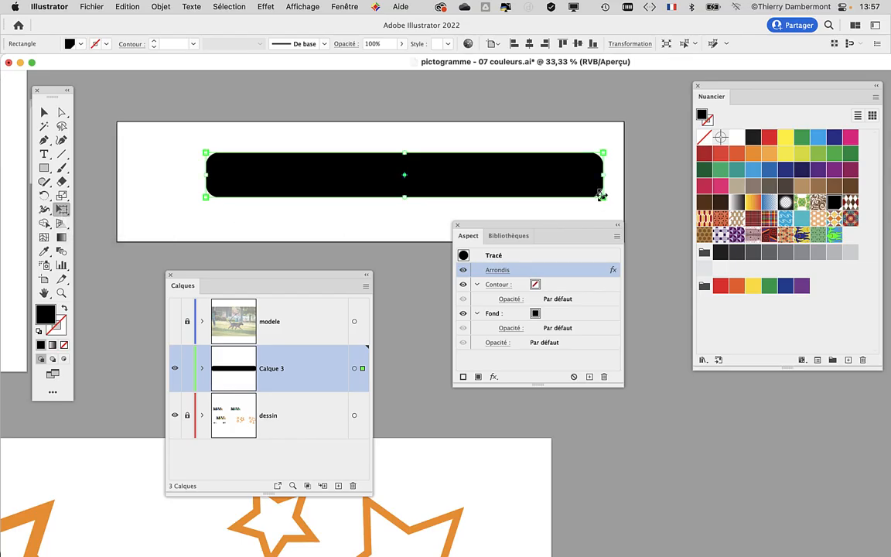
drag(603, 196, 562, 205)
drag(263, 177, 239, 171)
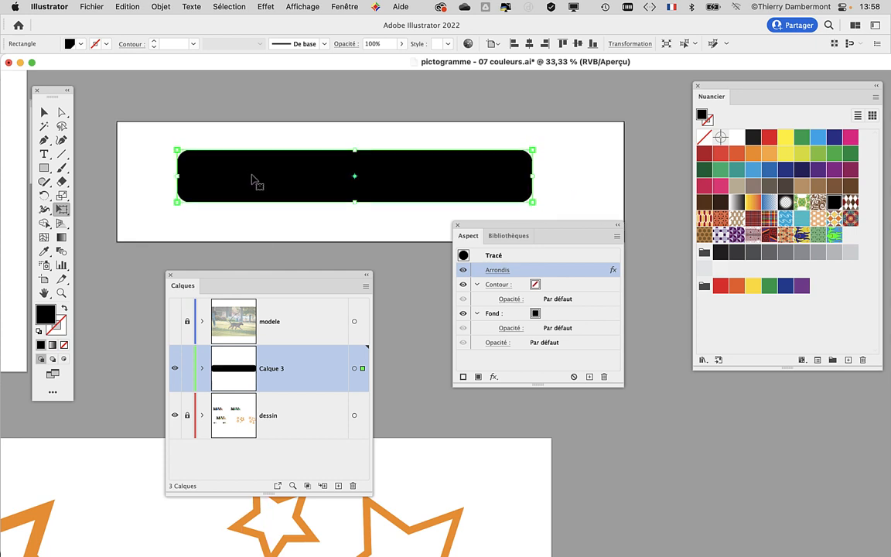
Raise the bar's Arrondis radius above 16 mm in the effect settings and move the Aspect panel clear of the artboard.
click(483, 269)
click(303, 257)
click(304, 257)
click(303, 256)
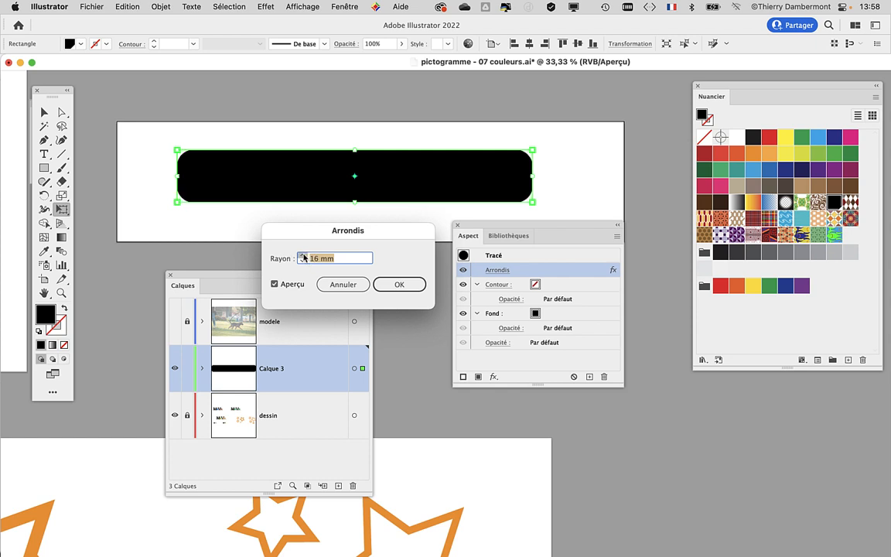
click(303, 257)
click(303, 256)
click(303, 256)
click(398, 284)
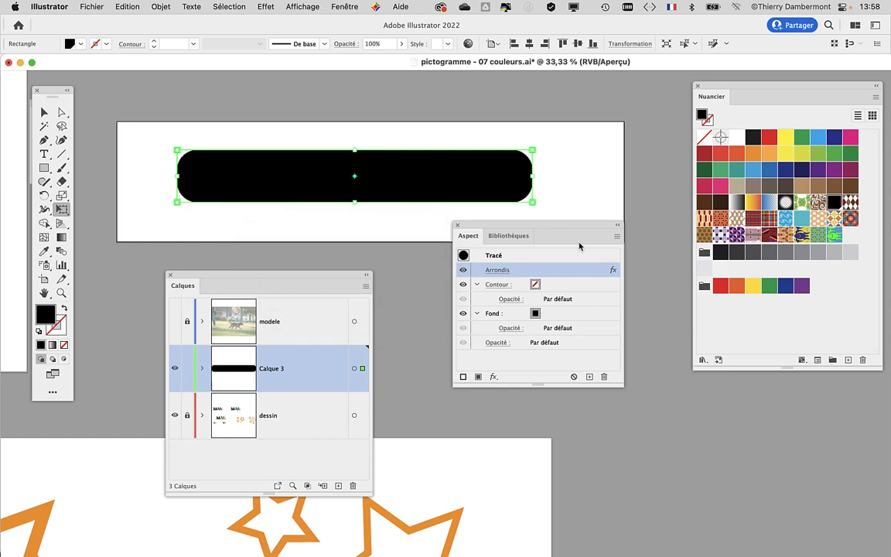
drag(537, 230, 588, 281)
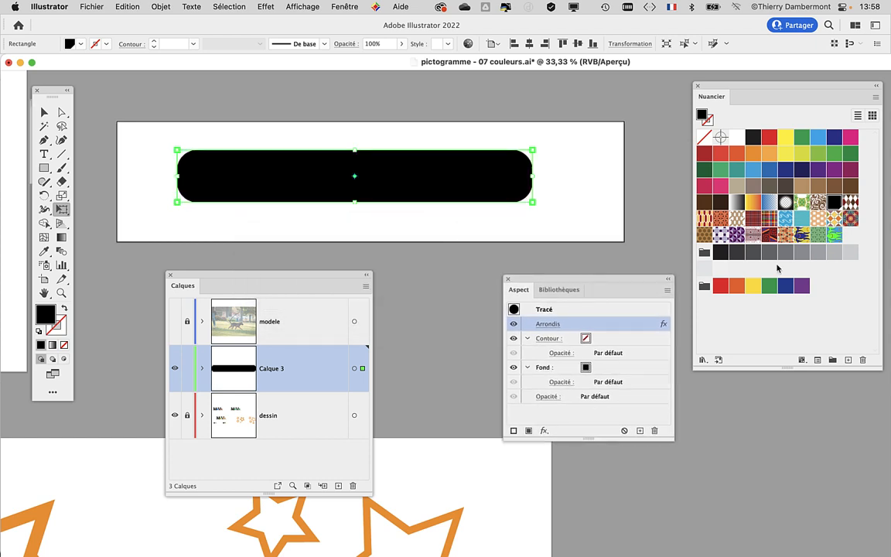
click(82, 5)
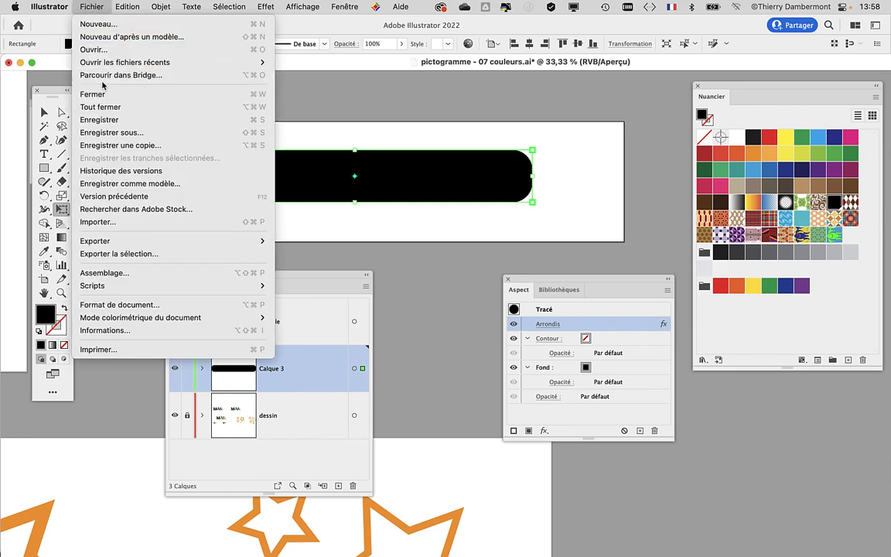
click(116, 133)
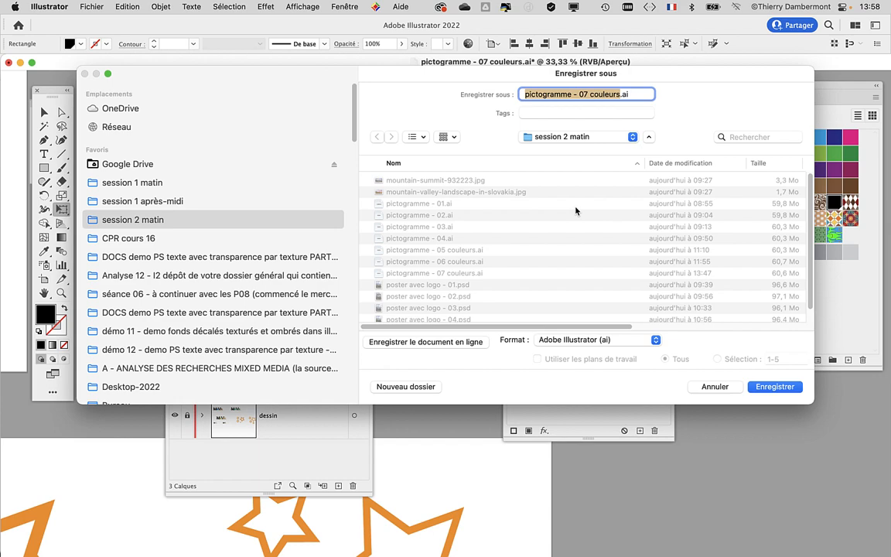
click(715, 386)
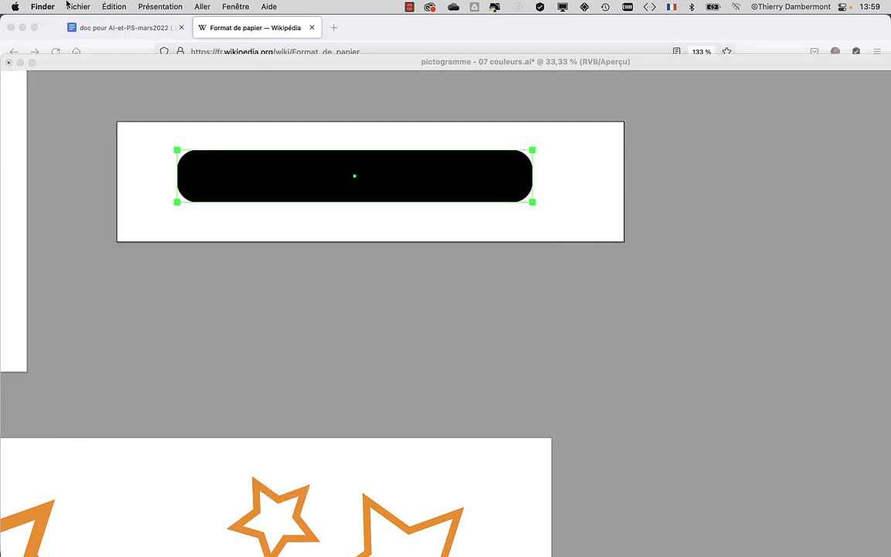
click(72, 6)
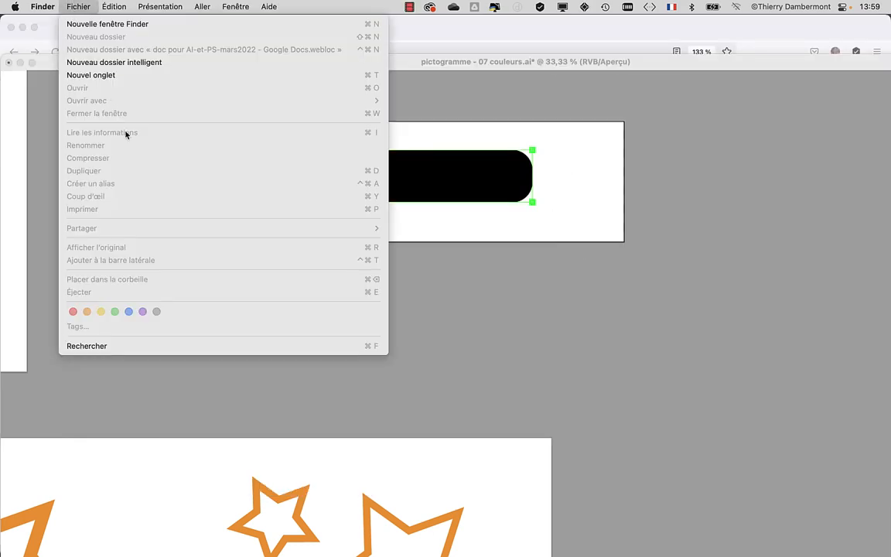
click(477, 281)
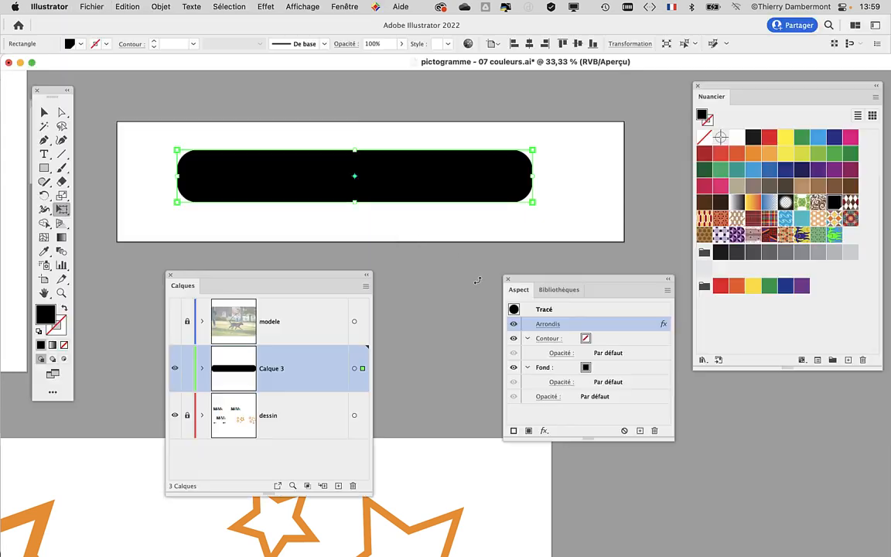
Save the document as "pictogramme - 08 couleurs.ai" in the "session 2 après-midi" folder.
click(77, 6)
click(119, 135)
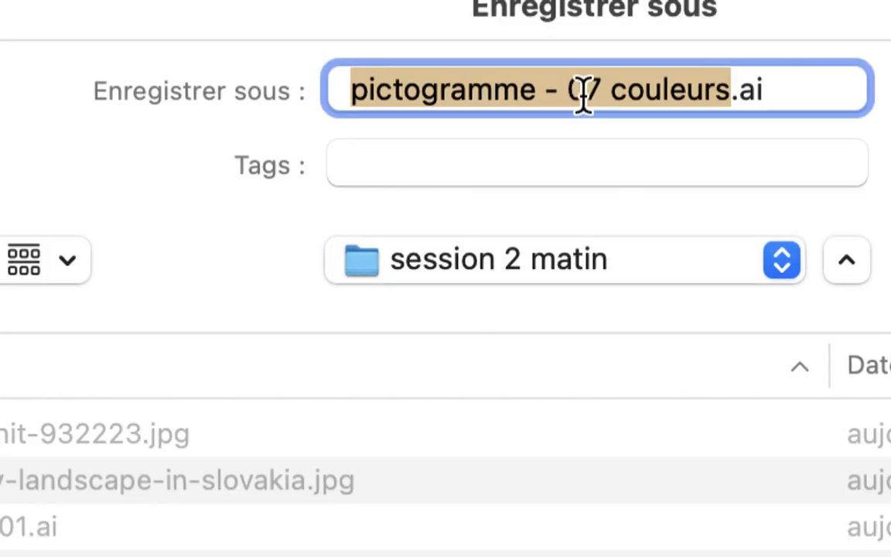
click(584, 93)
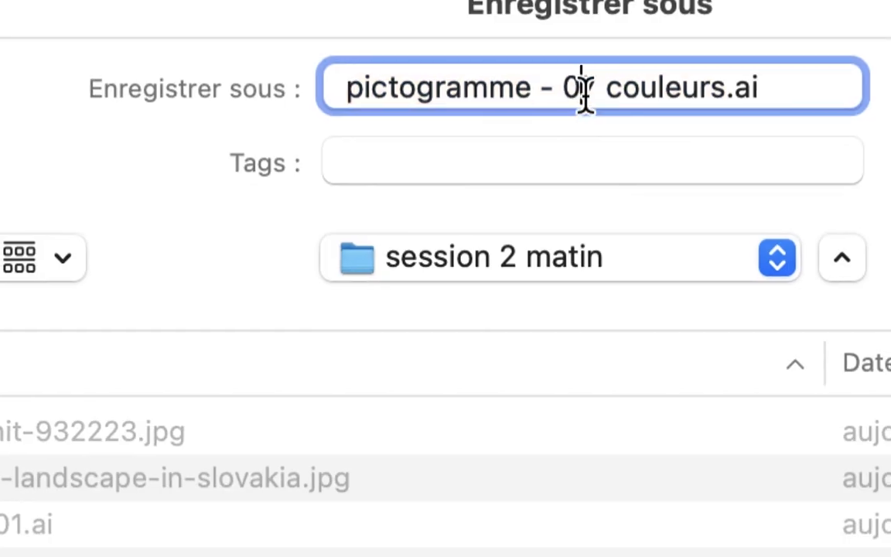
key(shift+Right)
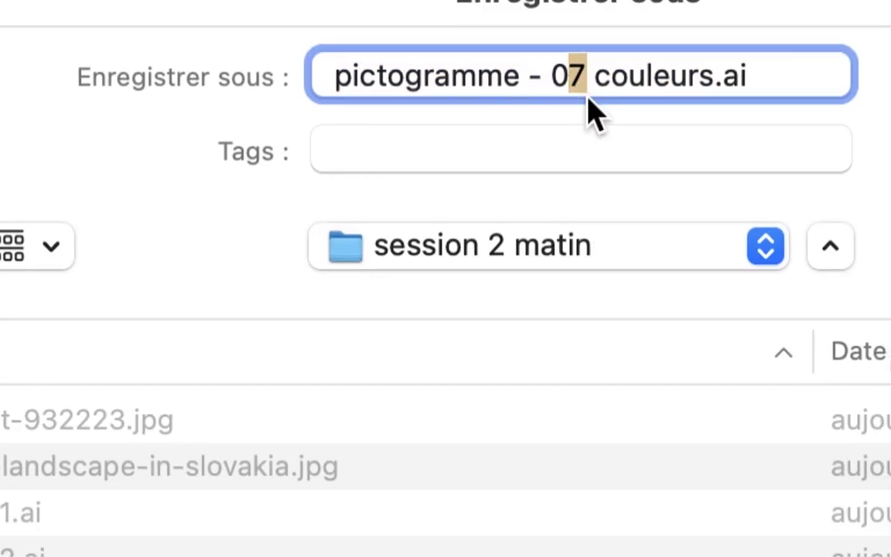
text(8)
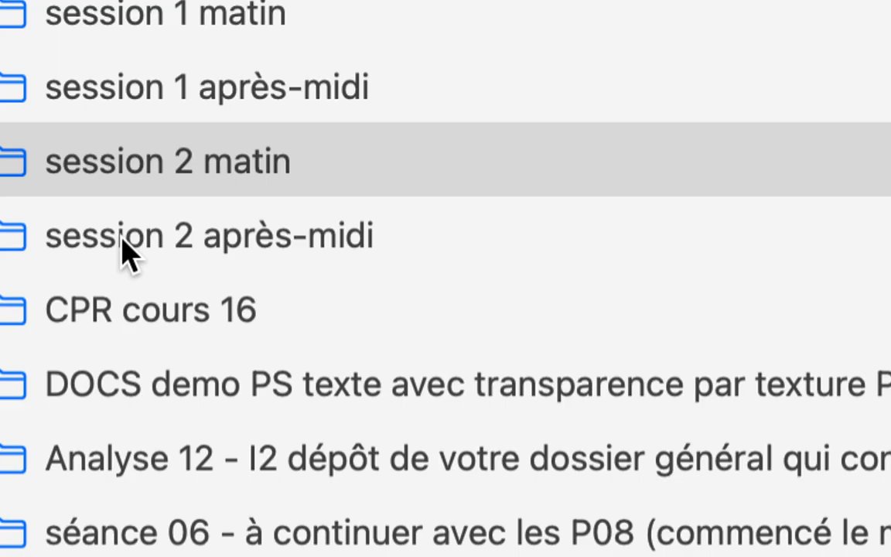
click(122, 242)
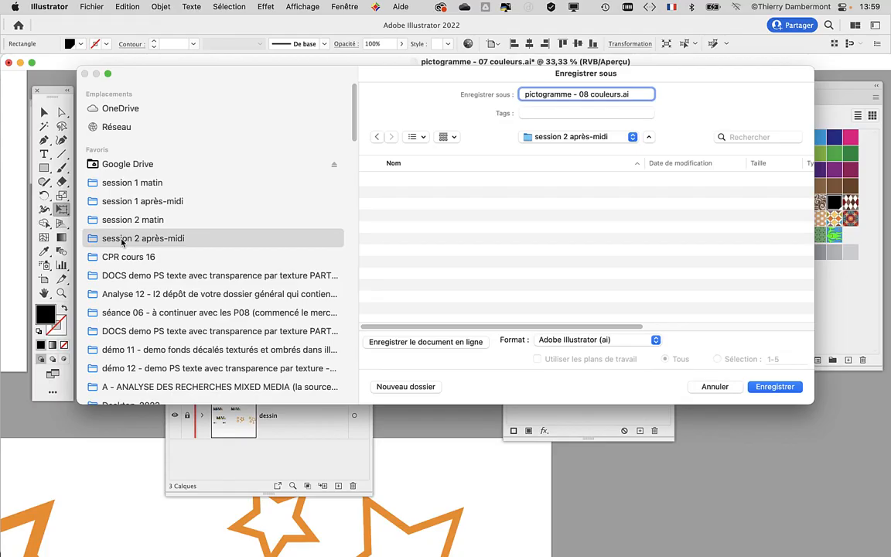